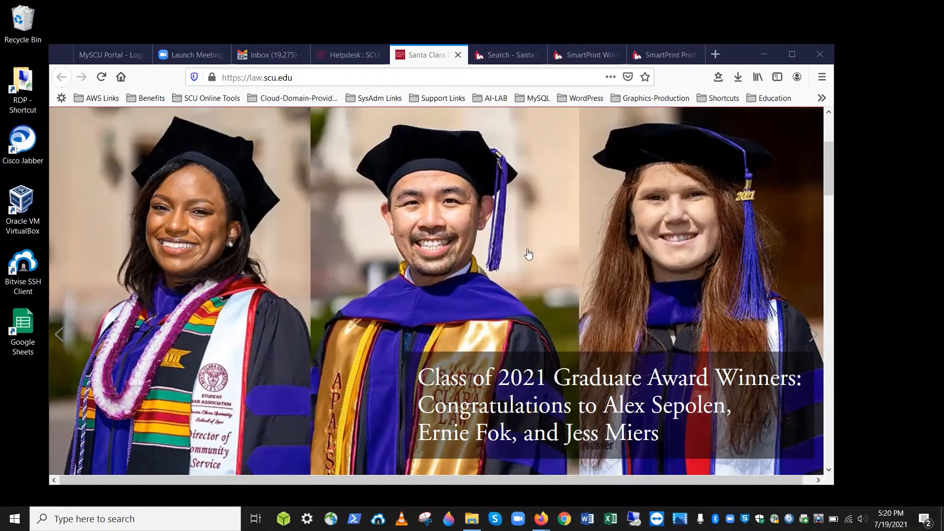
From the smartprint search results, go to SmartPrint Windows Software and download Windows_SCU_Popup9_for_Lte.exe
left_click(500, 58)
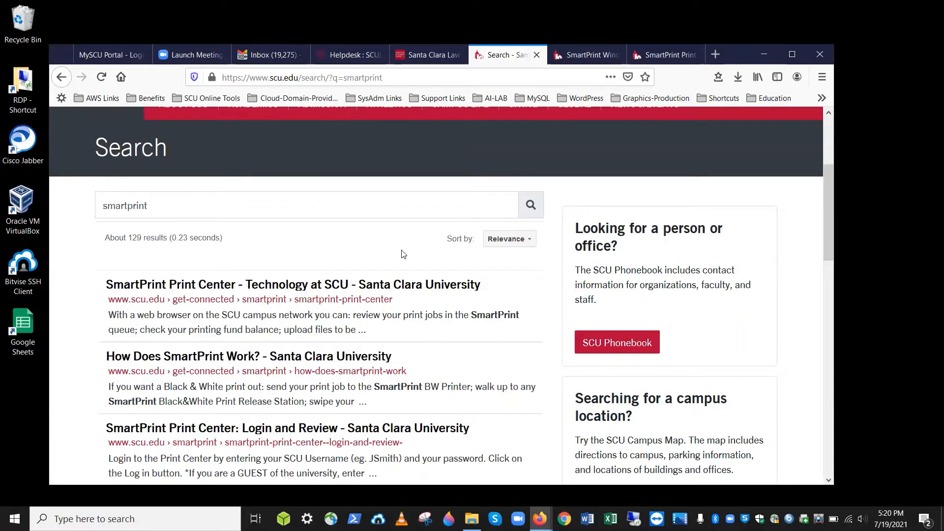
scroll(402, 250, "down", 2)
scroll(402, 250, "up", 5)
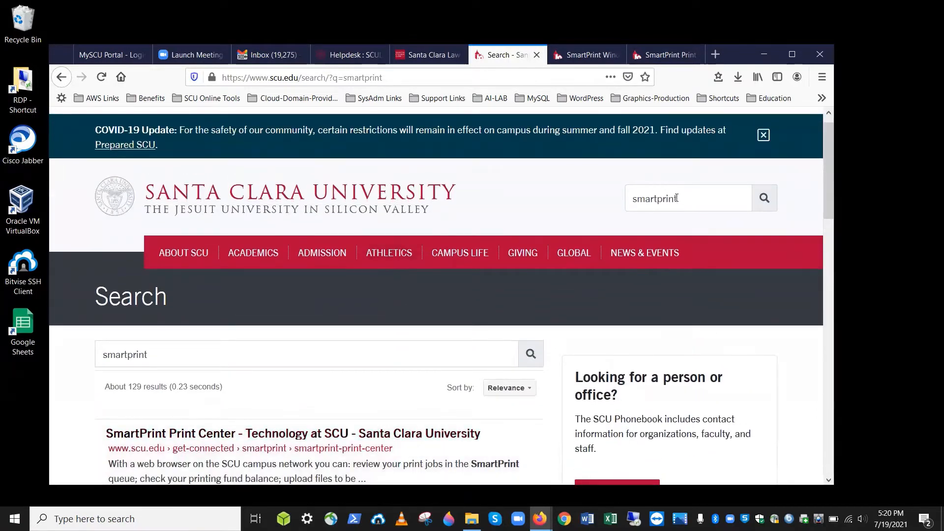
left_click(319, 435)
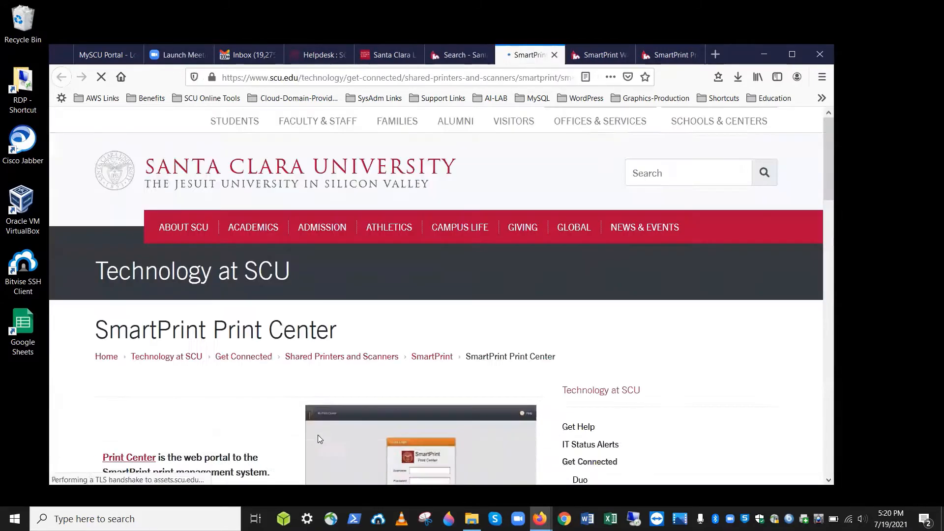
scroll(318, 438, "down", 5)
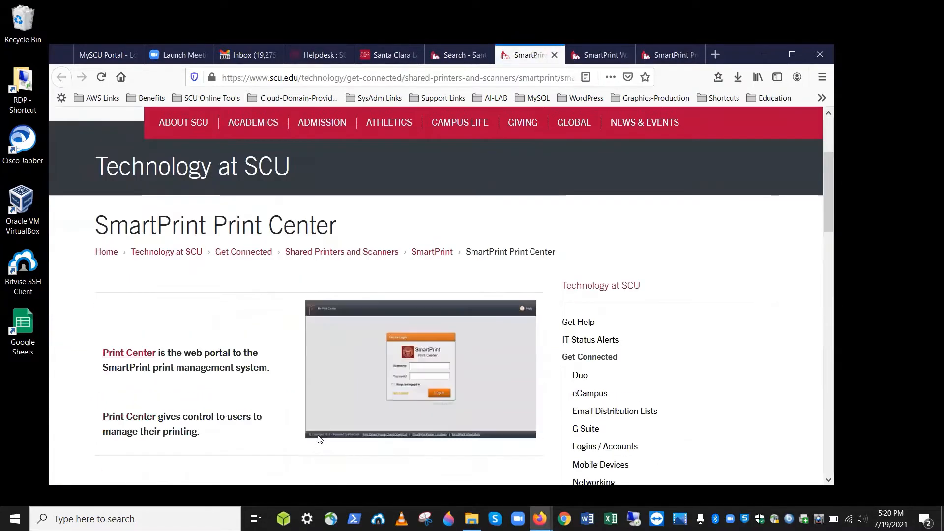
scroll(634, 404, "down", 3)
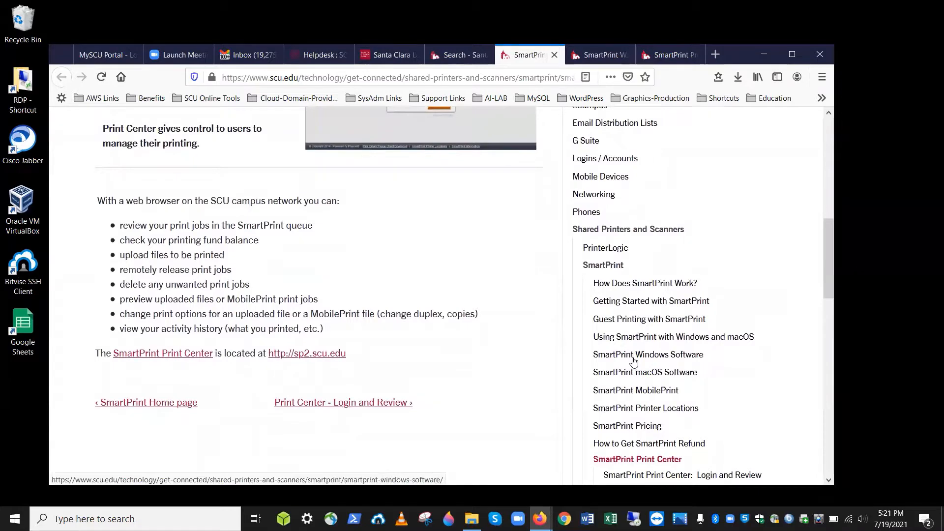
left_click(633, 362)
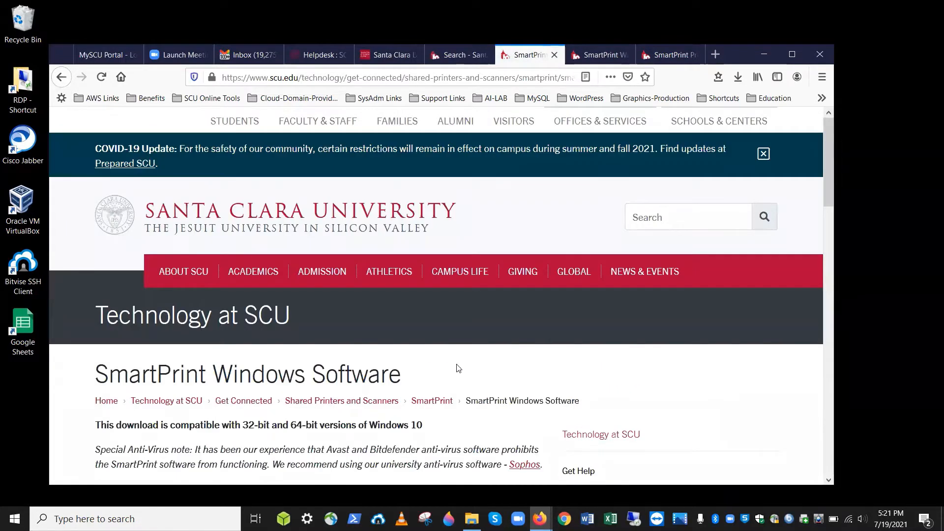
scroll(456, 368, "down", 3)
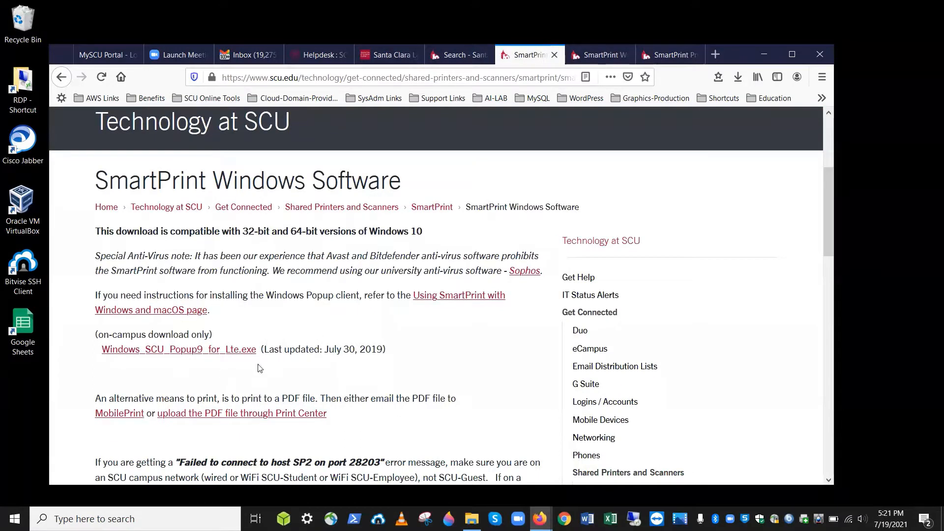
left_click(233, 350)
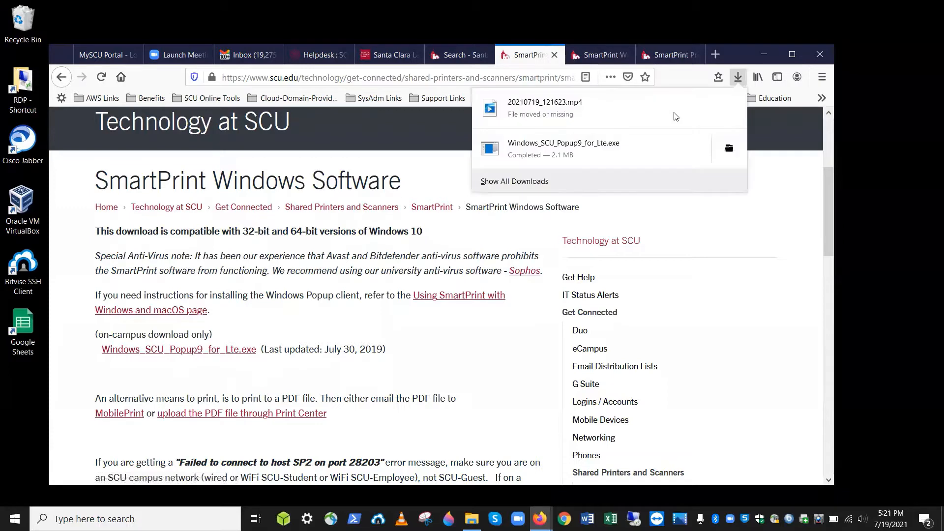
Run Windows_SCU_Popup9_for_Lte.exe from the Downloads folder as administrator
left_click(730, 149)
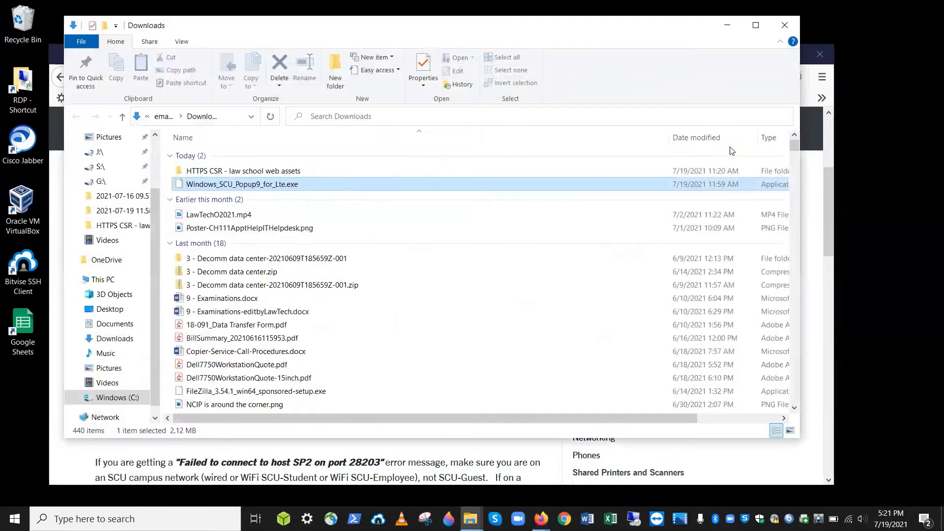
right_click(250, 186)
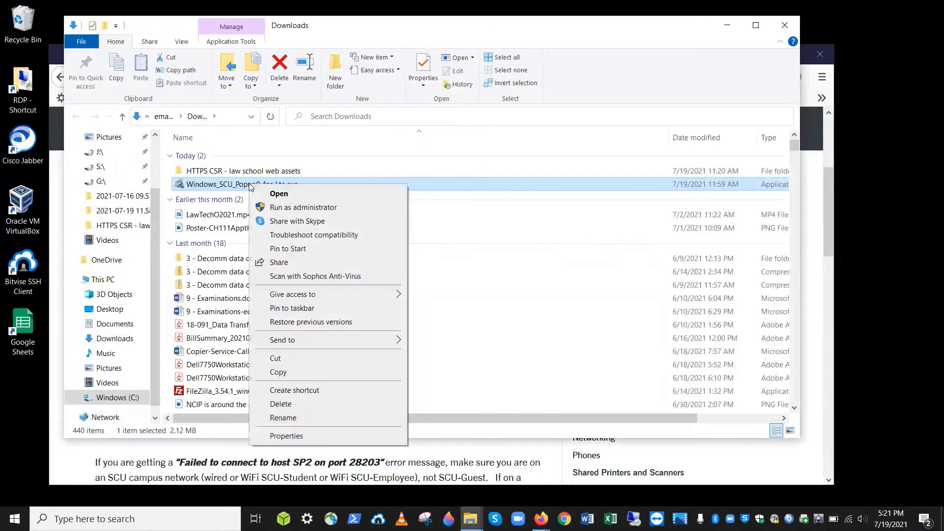
left_click(269, 209)
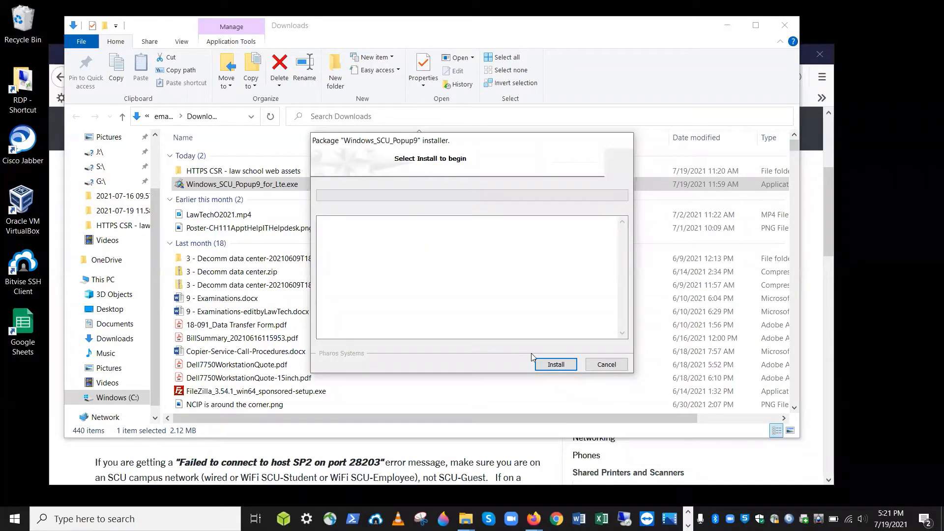
Install the Pharos Popup client with its BW and Color queues, then finish the installer
left_click(554, 366)
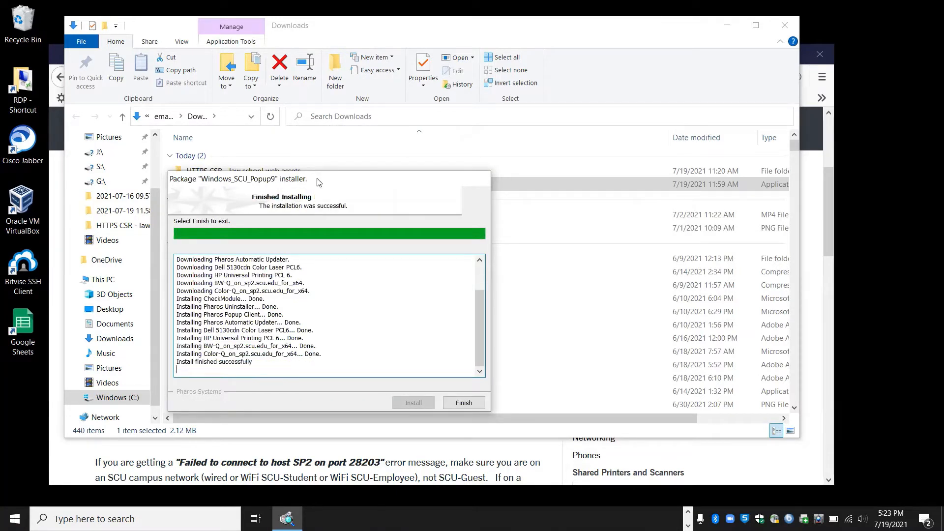
left_click(475, 406)
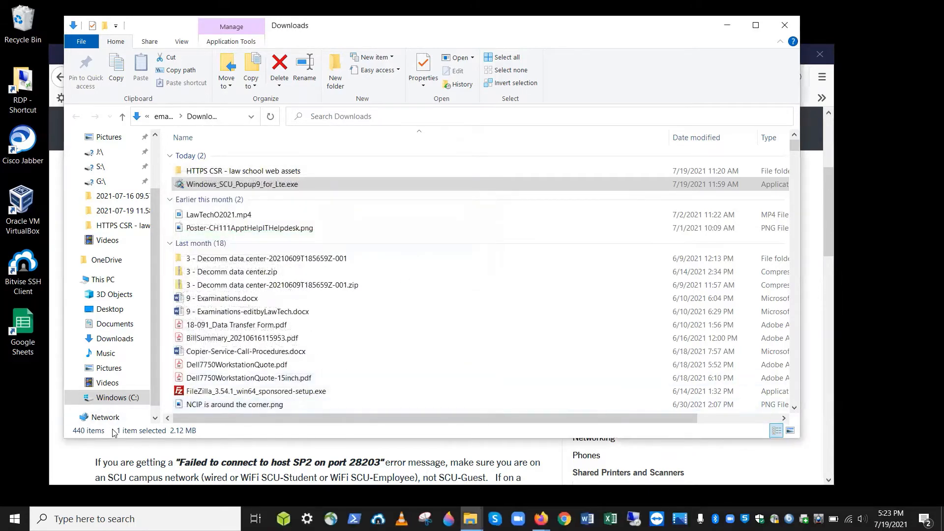
Open Printers & scanners in Windows Settings from the Start menu
left_click(54, 519)
left_click(14, 519)
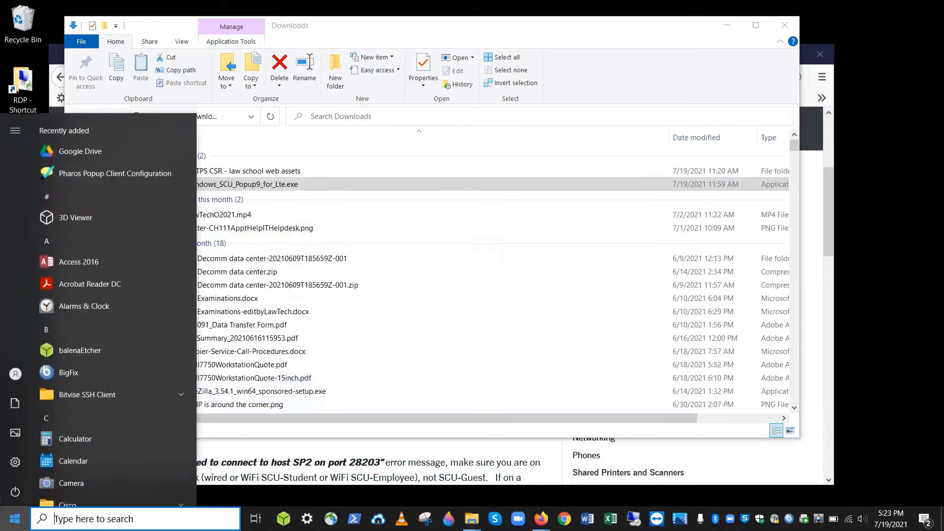
left_click(9, 464)
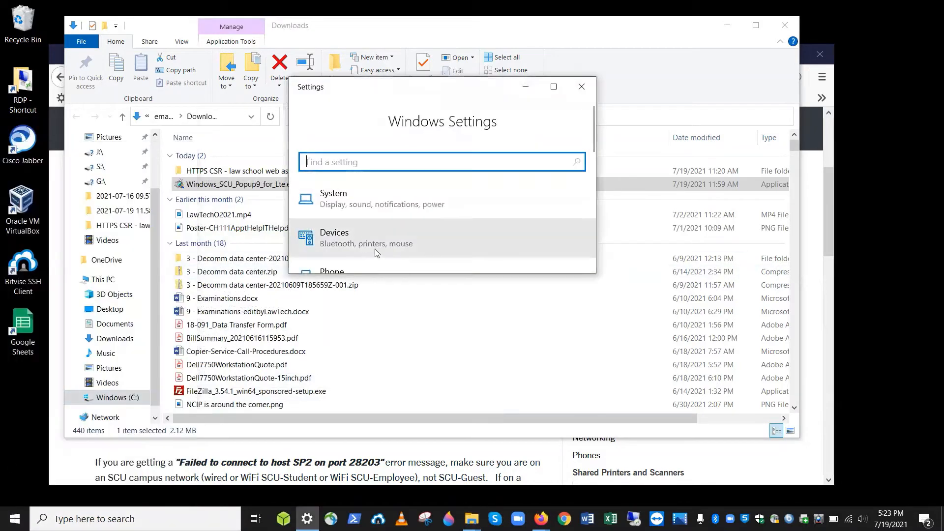
left_click(391, 246)
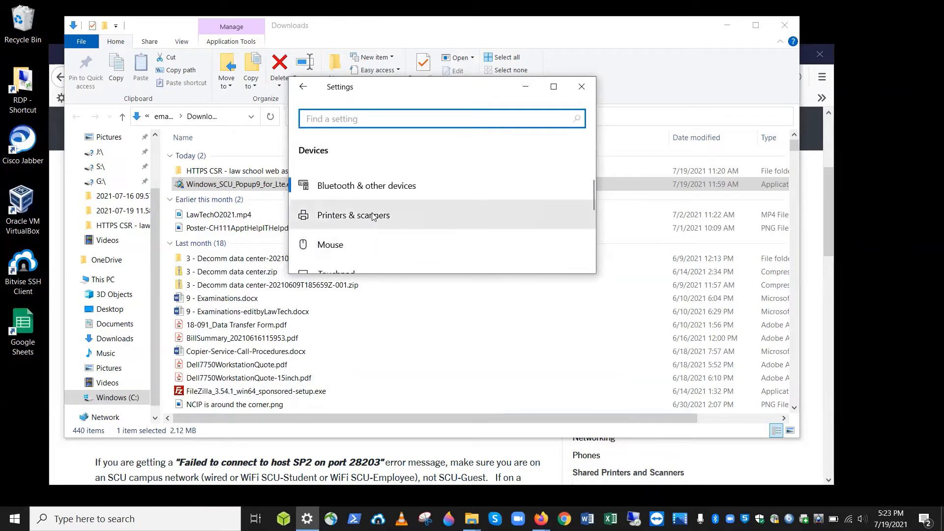
left_click(373, 217)
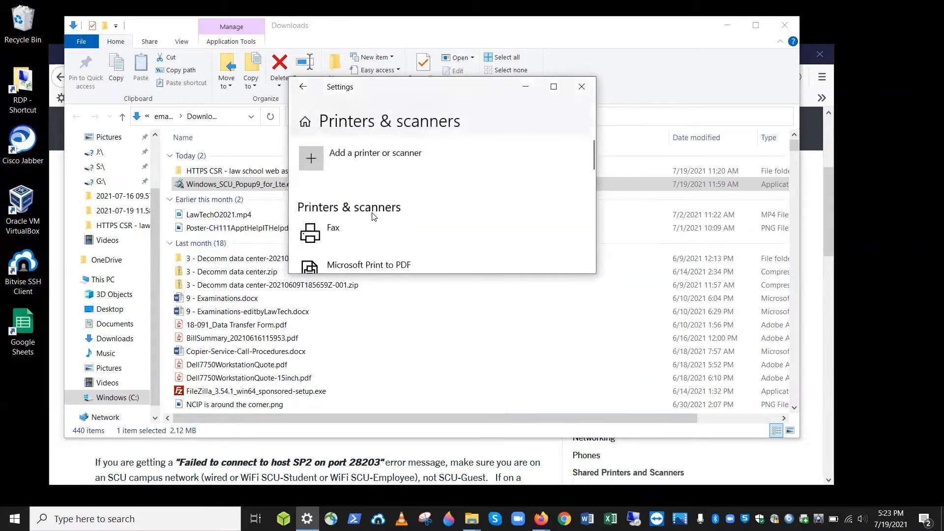
scroll(372, 216, "down", 5)
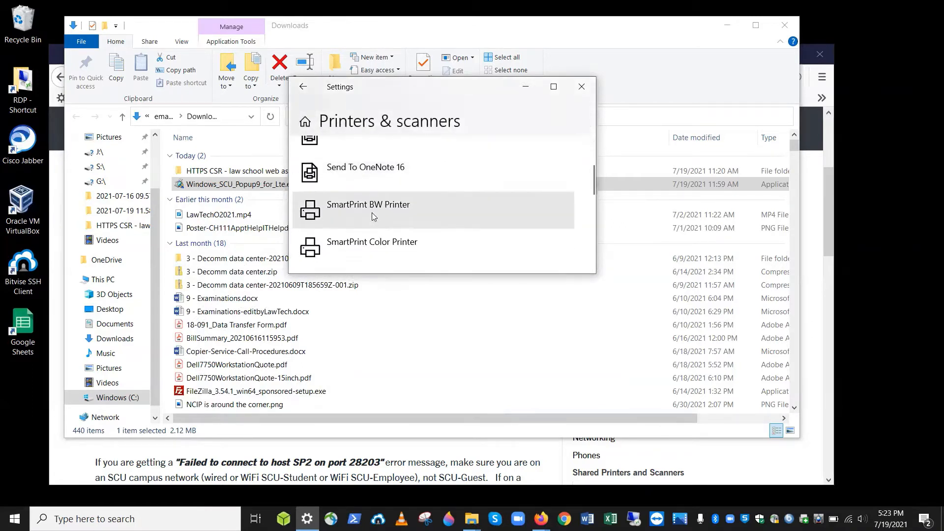
scroll(372, 213, "down", 1)
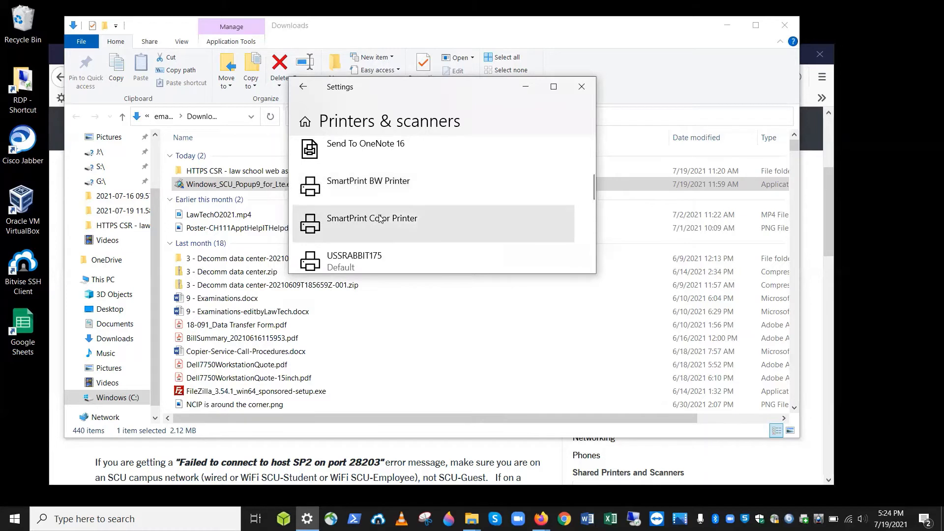
Review the SmartPrint Color Printer's printer properties and return to the printer list
left_click(399, 220)
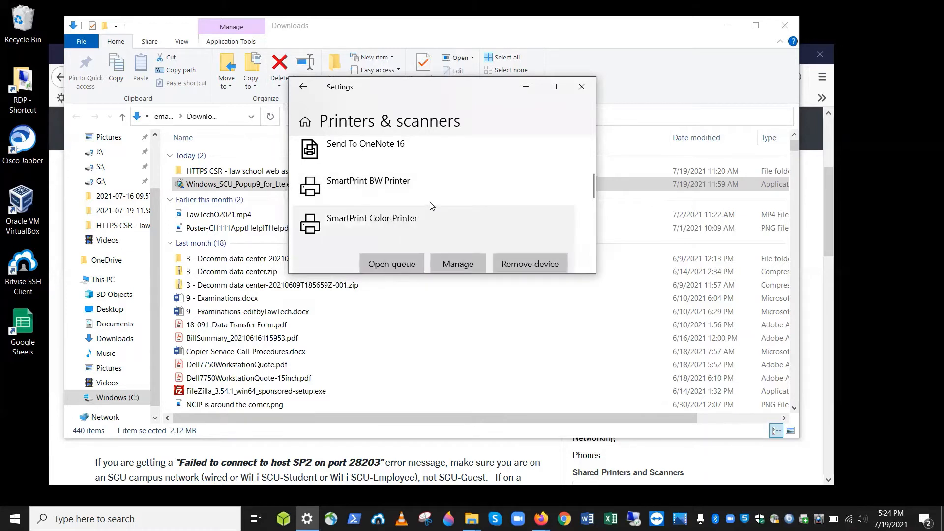
left_click(446, 263)
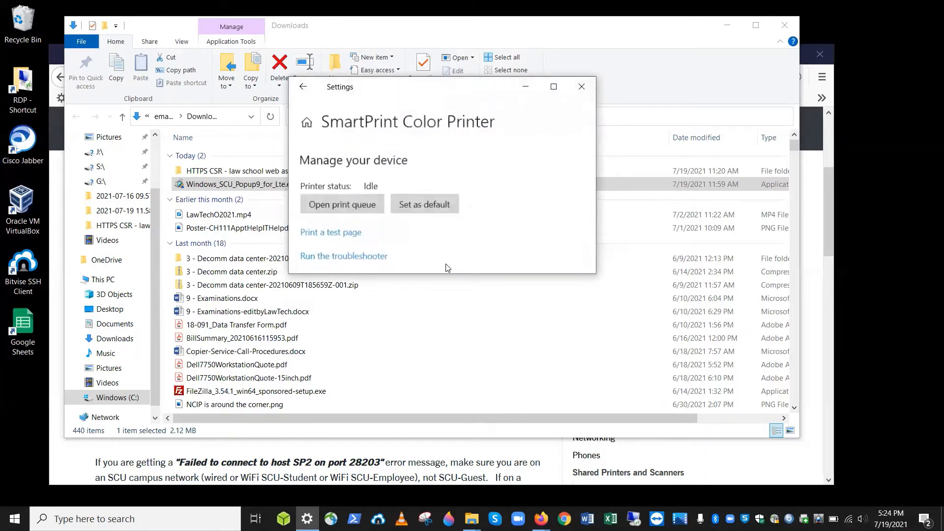
left_click(347, 226)
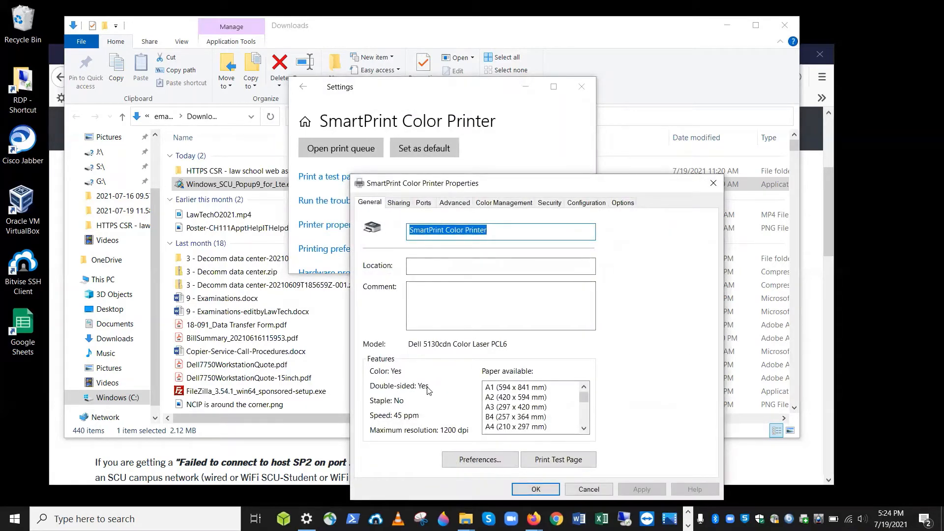
left_click(536, 487)
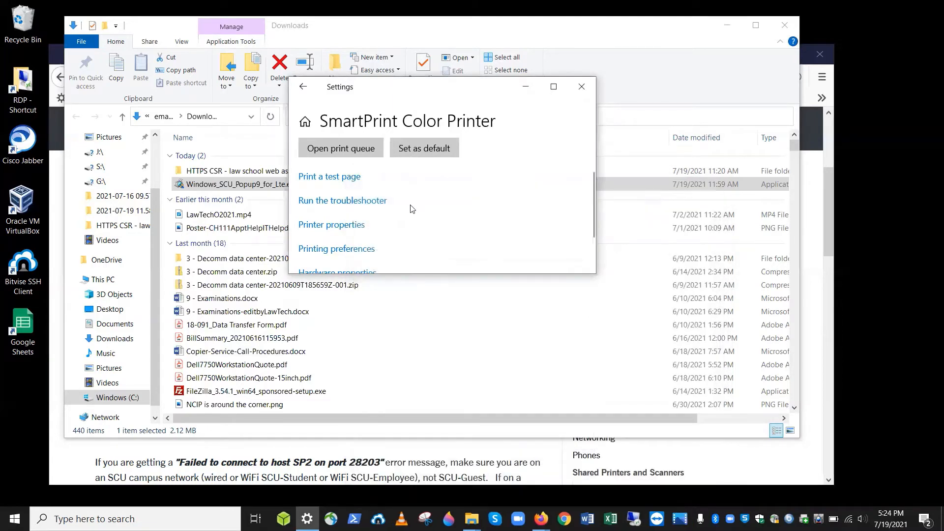
left_click(303, 87)
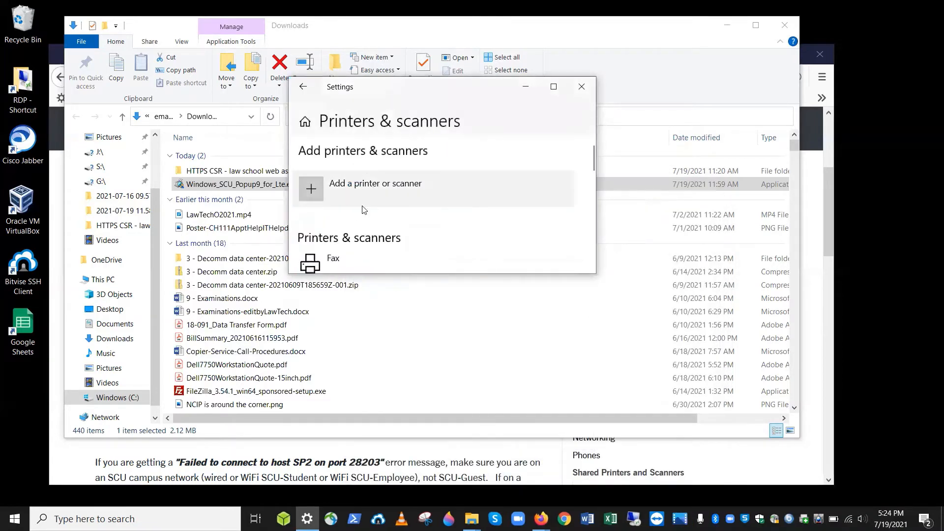
Check the SmartPrint BW Printer's management page and properties, then close Settings
scroll(369, 196, "down", 4)
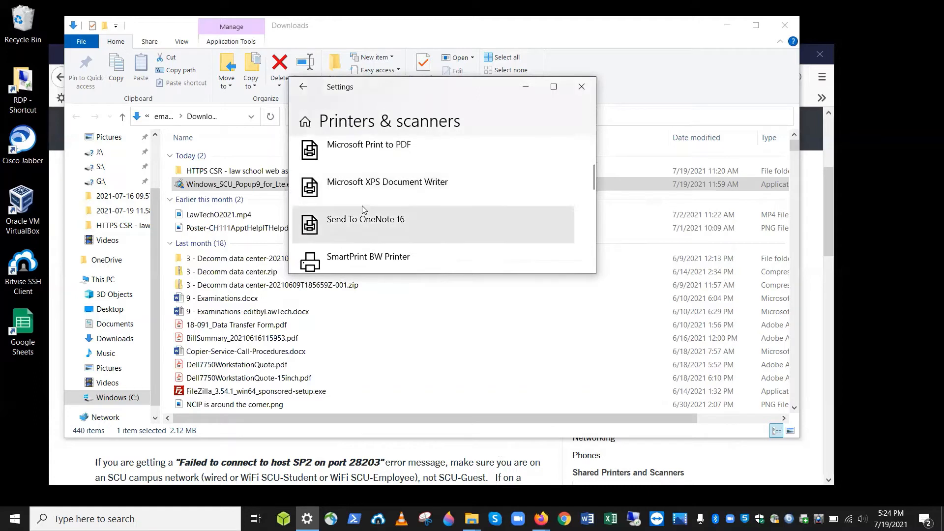
scroll(363, 207, "down", 1)
left_click(451, 239)
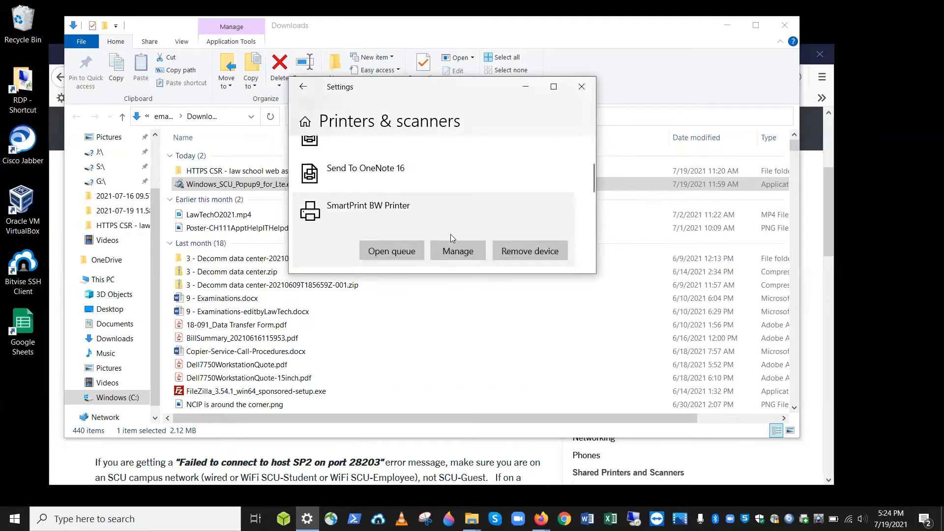
left_click(451, 237)
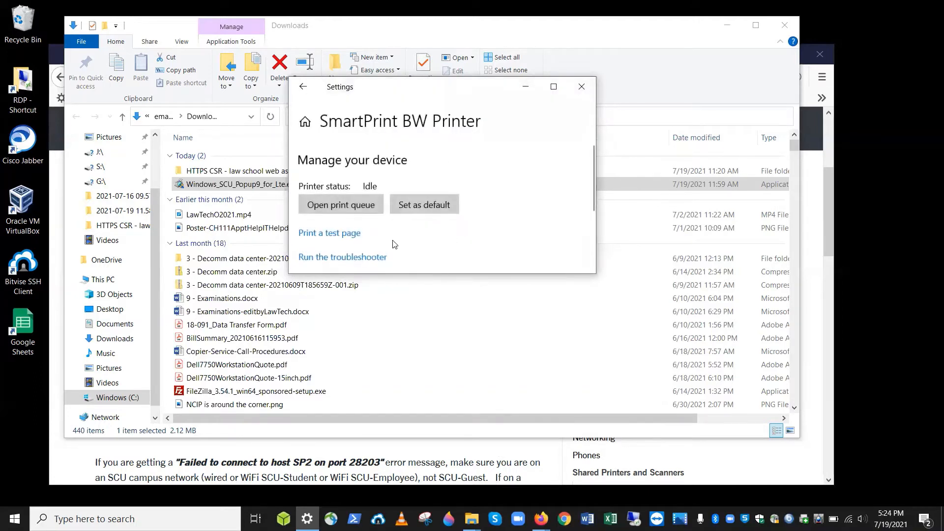
scroll(394, 245, "down", 2)
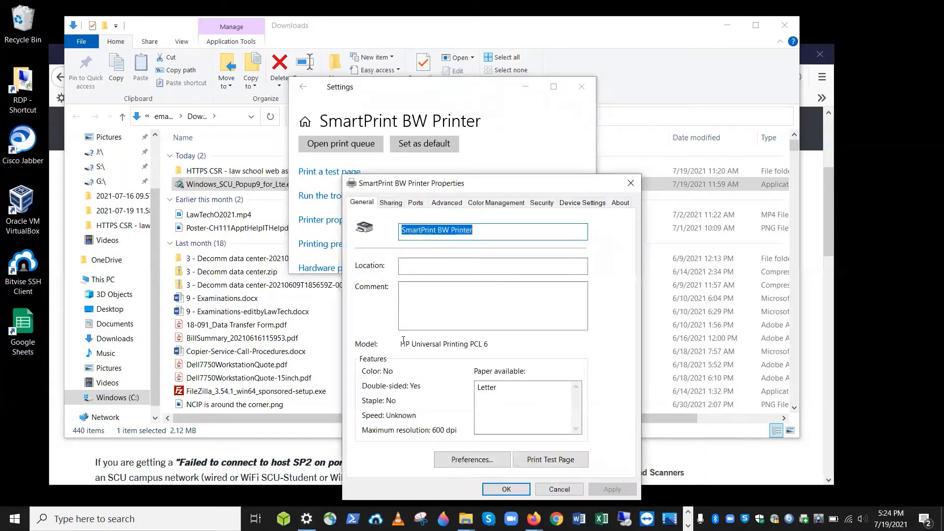
left_click(498, 492)
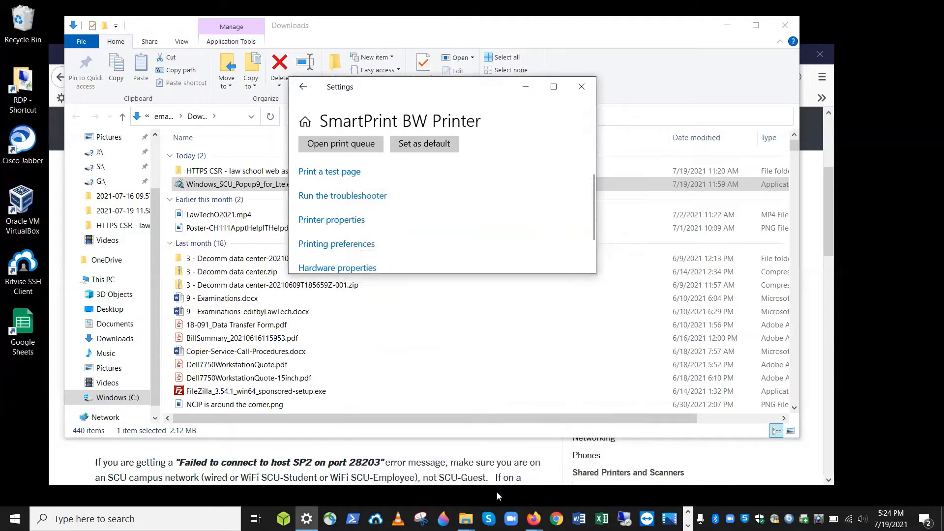
left_click(581, 87)
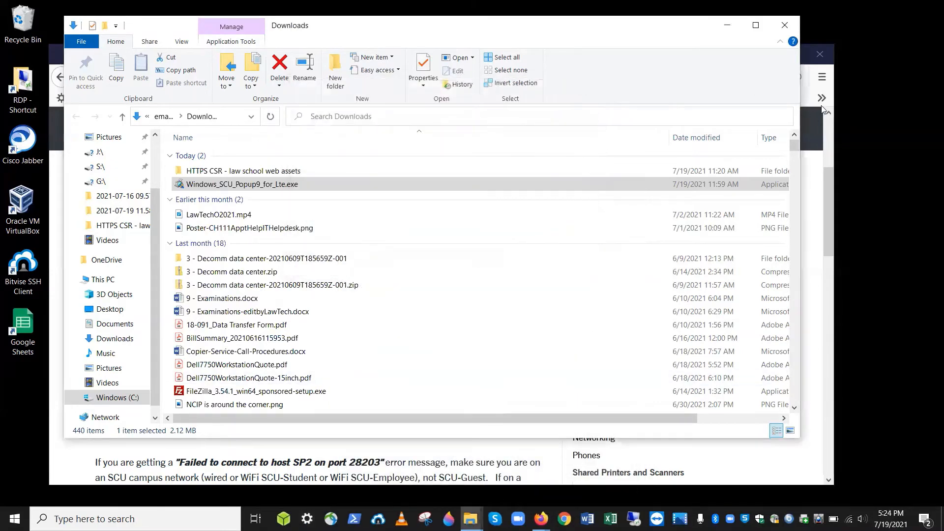
Print the SmartPrint Windows Software page with Ctrl+P, choosing SmartPrint Color Printer as destination
left_click(827, 173)
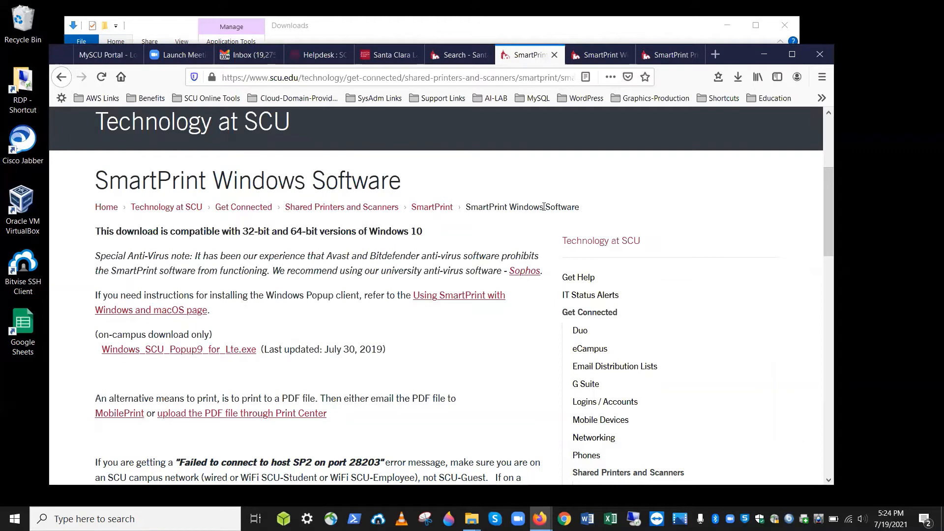
key("ctrl+p")
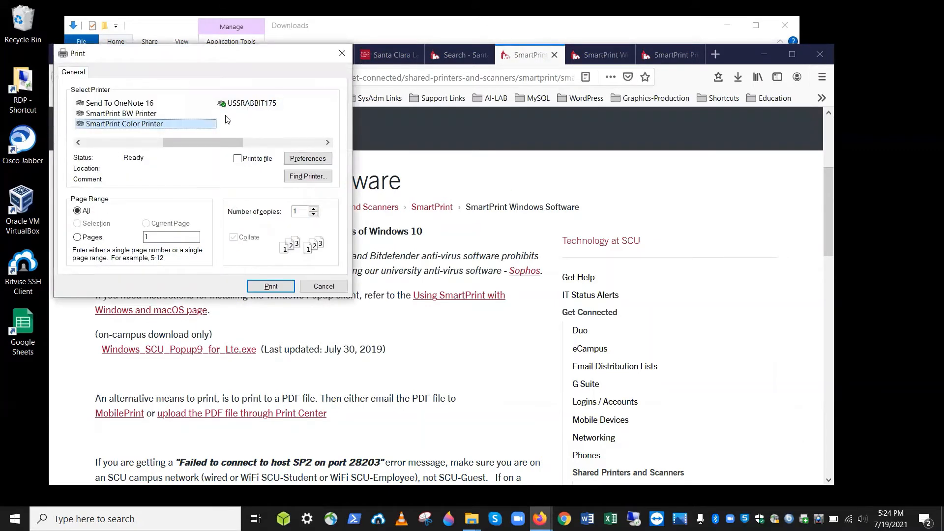
left_click(124, 114)
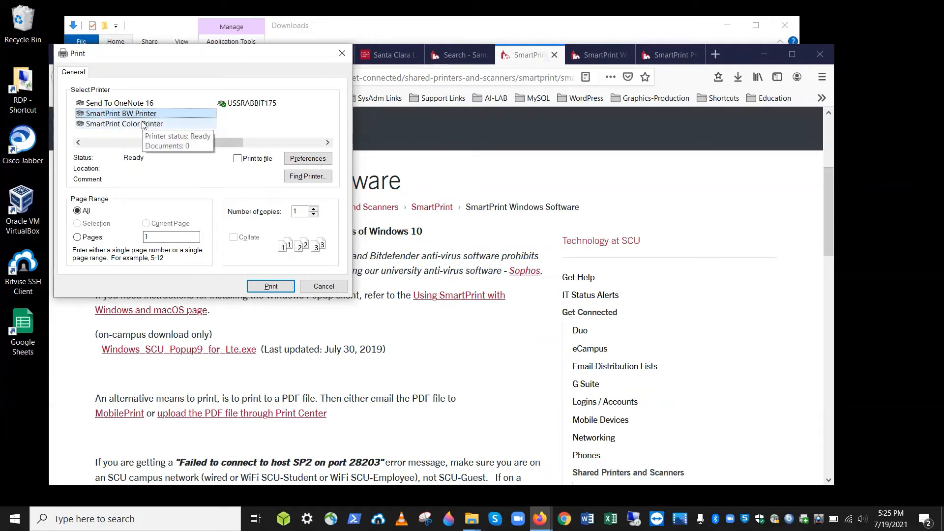
left_click(143, 124)
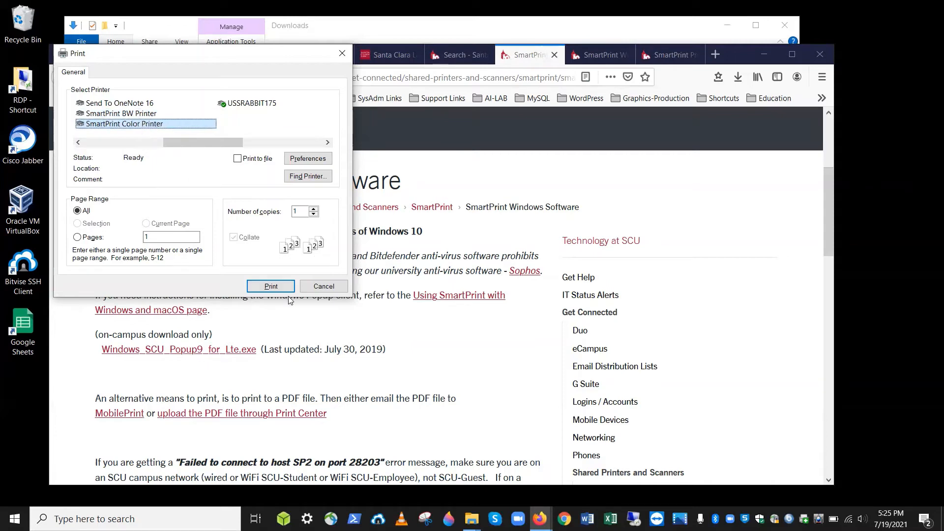
left_click(270, 287)
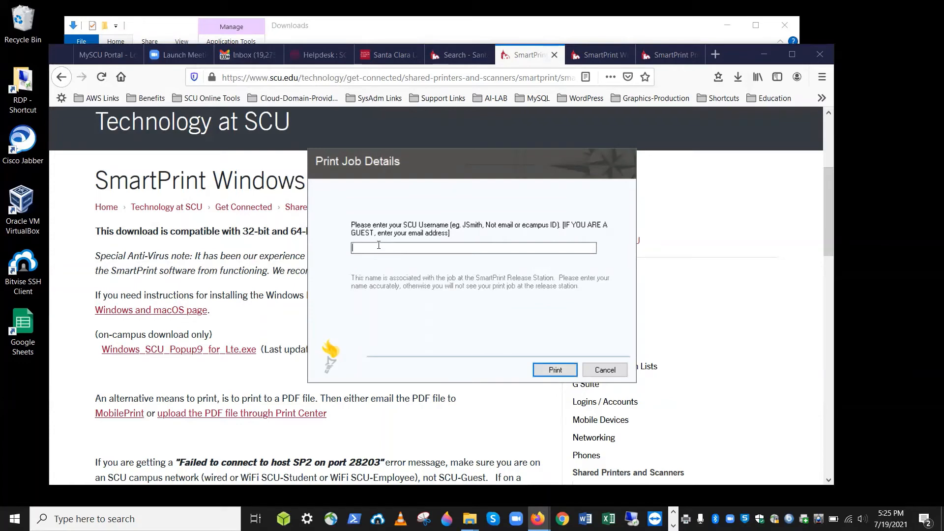
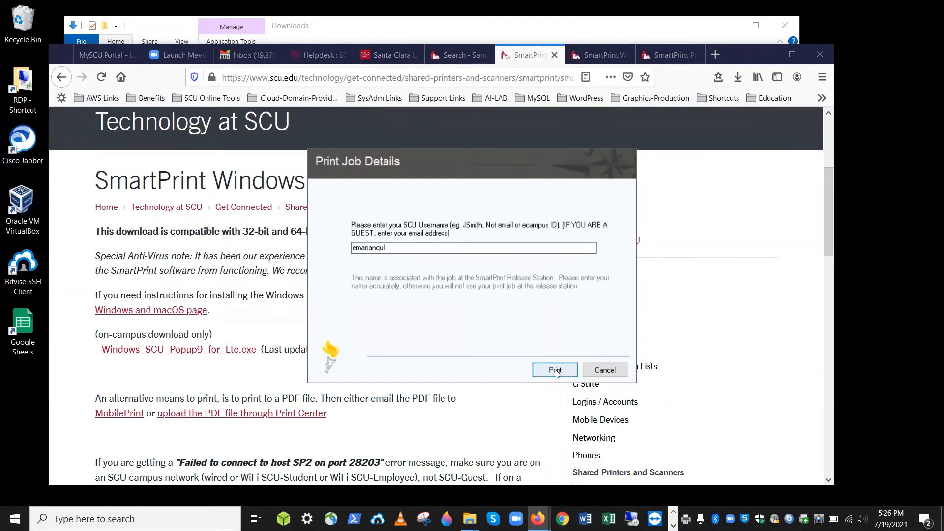
Enter the SCU username in the Print Job Details prompt and submit the job
left_click(555, 370)
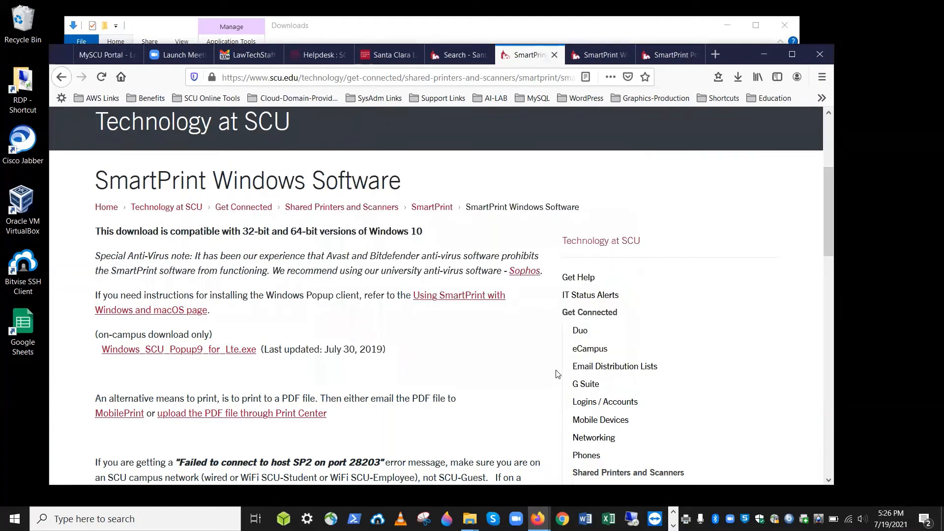